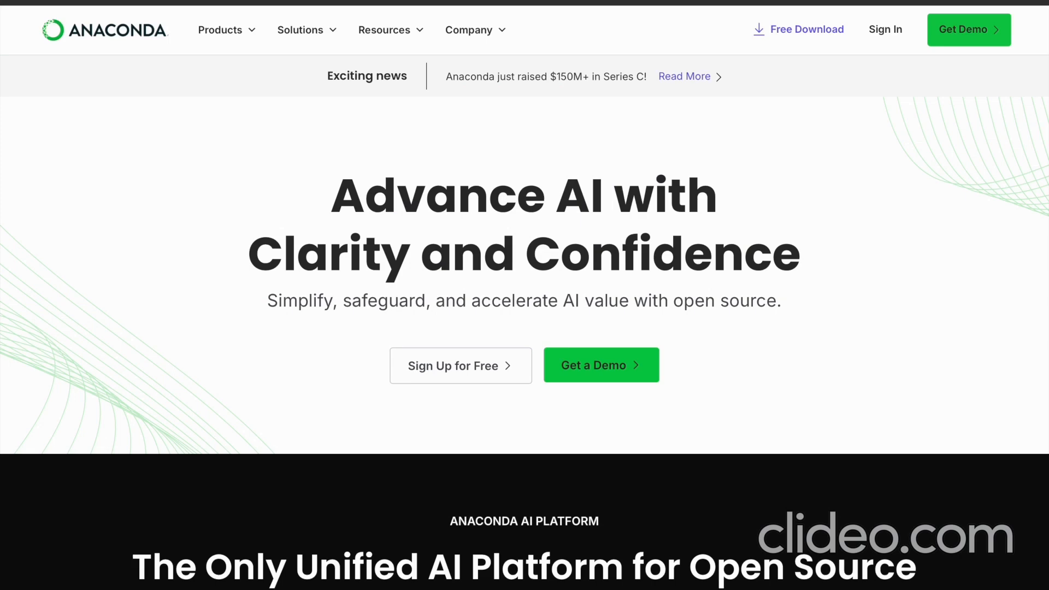
Step: Open Anaconda's free download page and skip the email registration to reach the Distribution and Miniconda installers
click(789, 34)
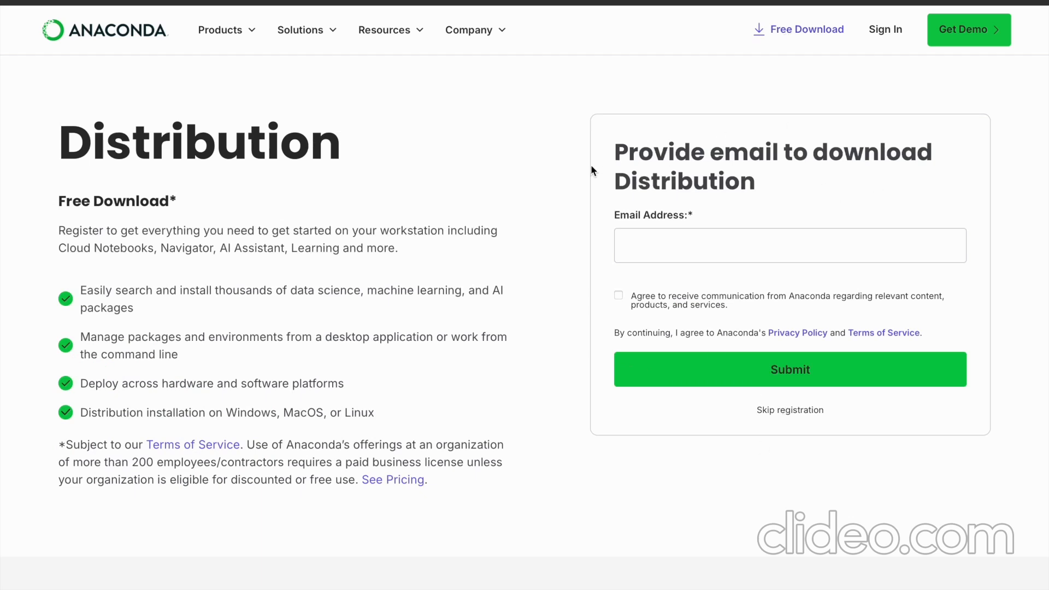
click(787, 416)
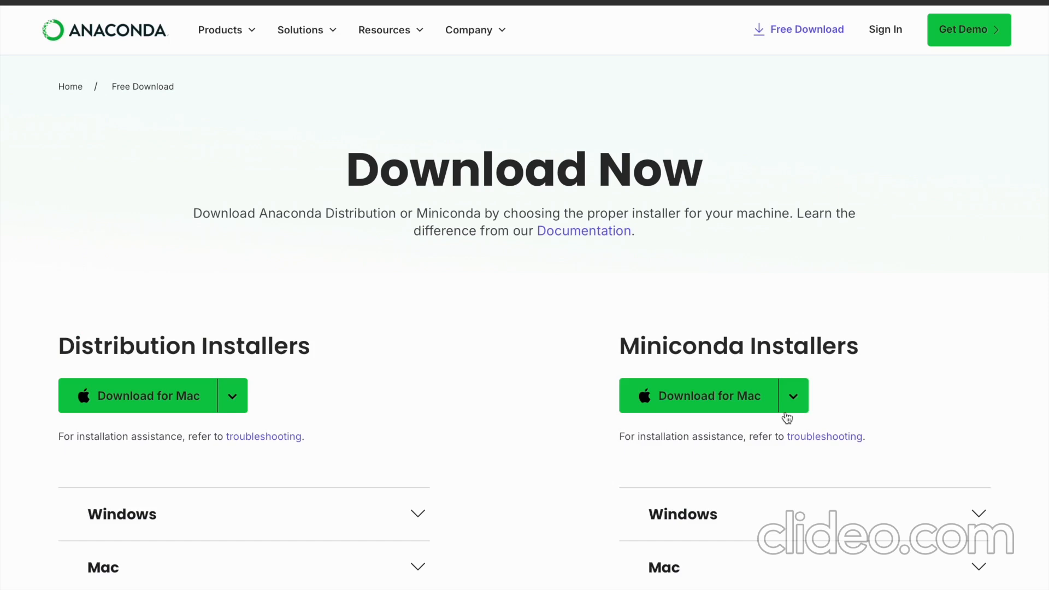
scroll(403, 361, down, 3)
scroll(125, 323, up, 3)
scroll(781, 376, down, 2)
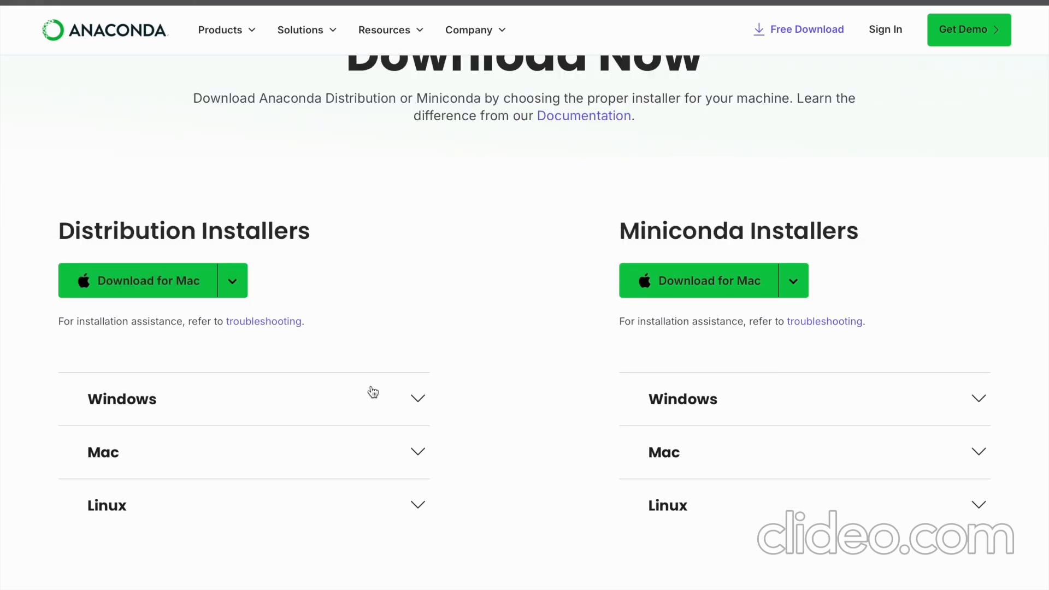
Step: Check the Distribution installers offered for Windows and for Linux
scroll(374, 391, down, 2)
click(419, 298)
scroll(311, 297, down, 1)
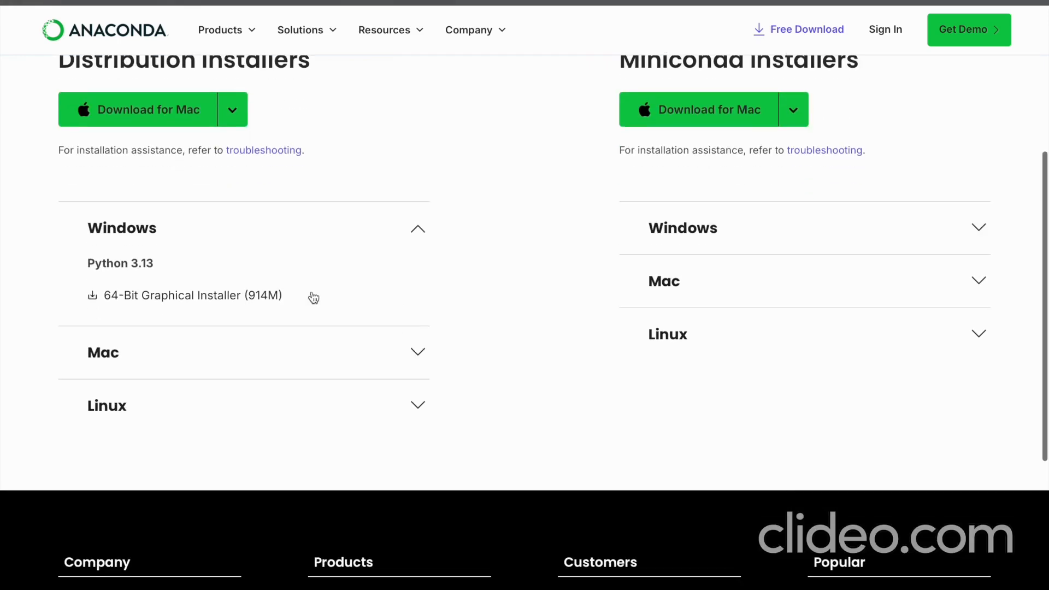
scroll(253, 300, down, 1)
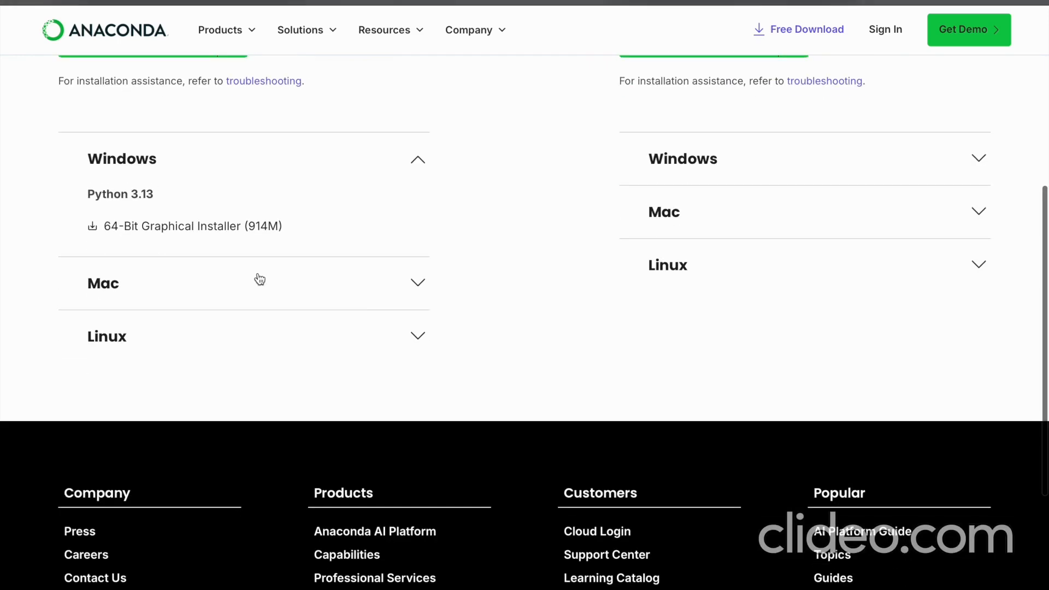
click(418, 339)
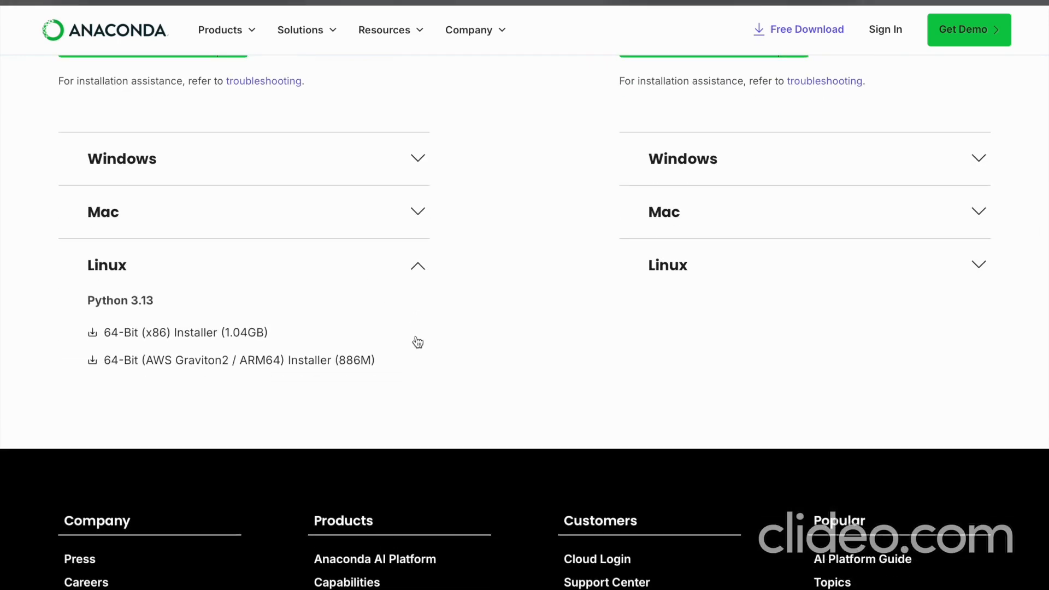
Step: Start downloading the Mac 64-Bit (Apple silicon) Graphical Installer of the Distribution, and stop the duplicate download
scroll(418, 342, up, 4)
scroll(273, 393, down, 1)
click(420, 426)
scroll(295, 447, down, 3)
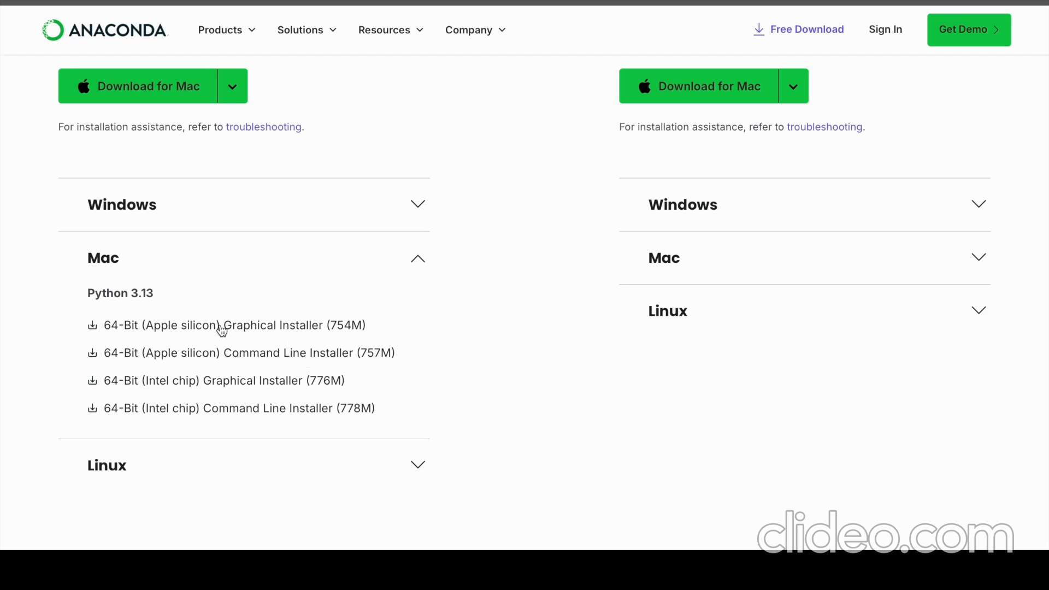
click(244, 328)
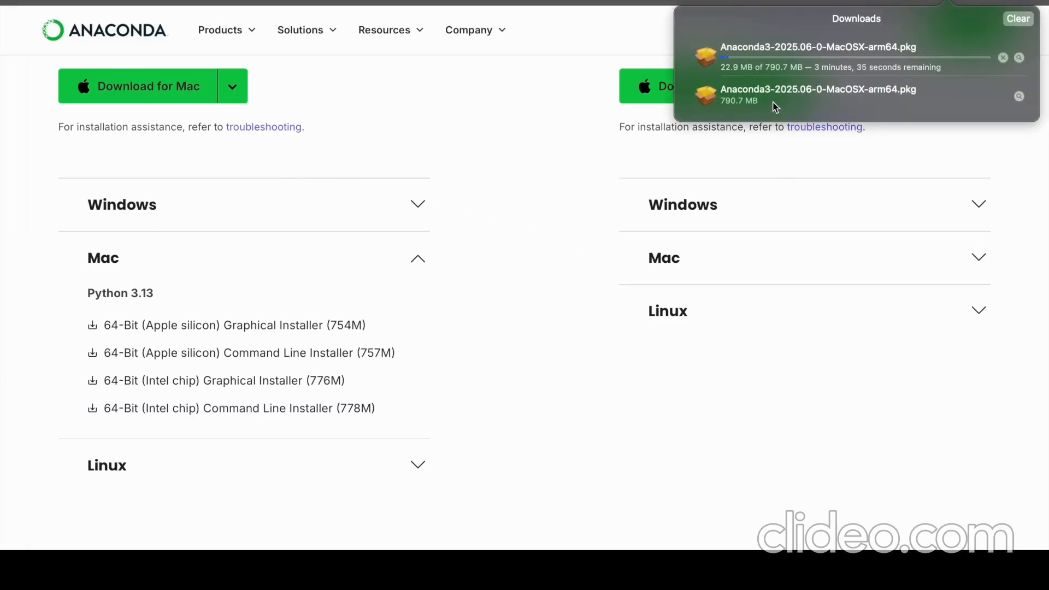
click(1005, 58)
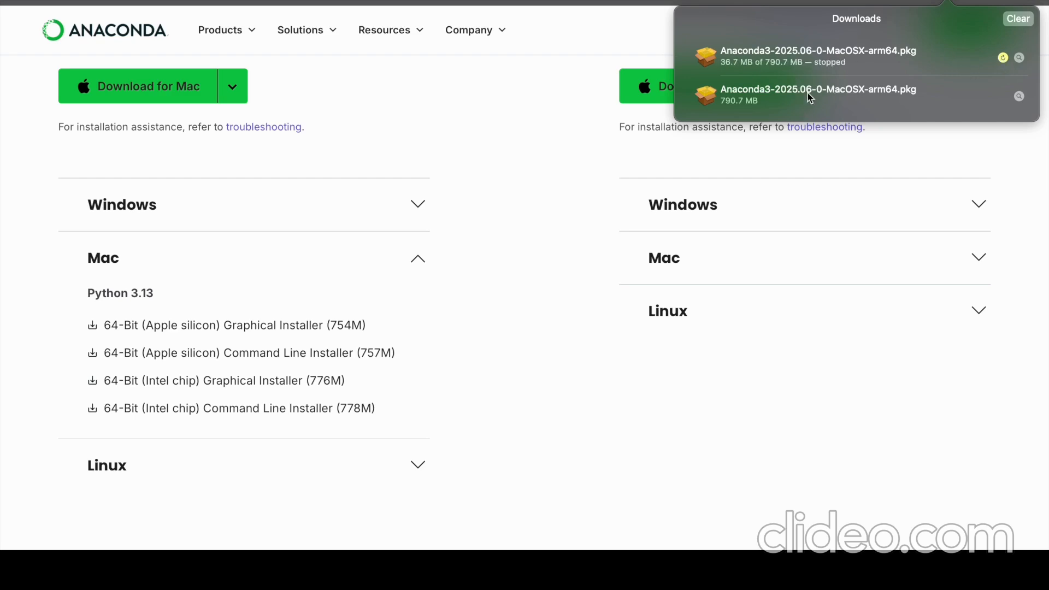
Step: Open the previously downloaded Anaconda3-2025.06-0-MacOSX-arm64.pkg, allow its compatibility check to run, and continue past the introduction
click(756, 100)
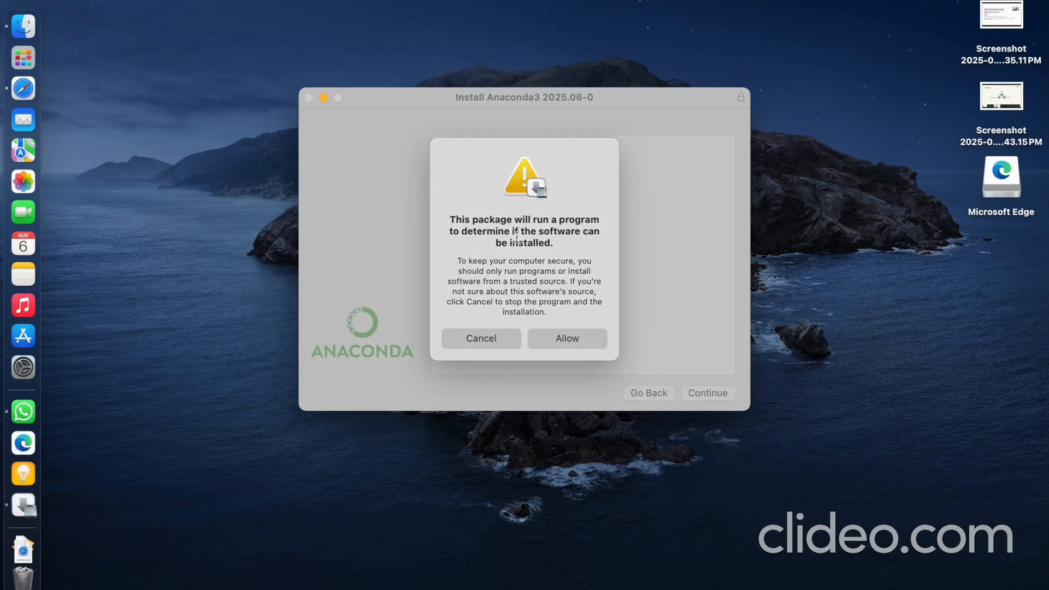
click(574, 344)
scroll(568, 247, down, 1)
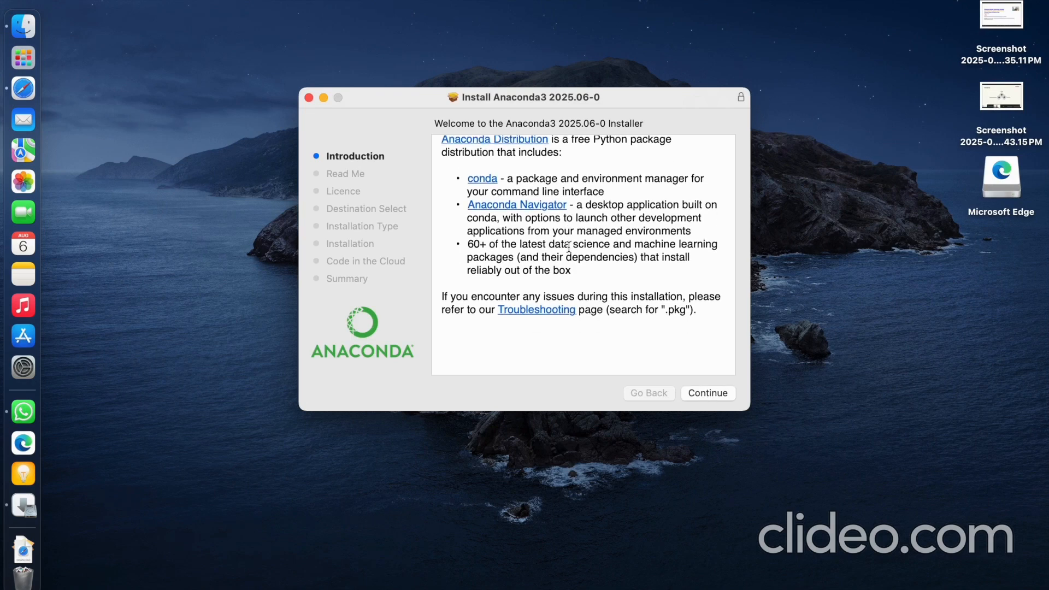
click(709, 394)
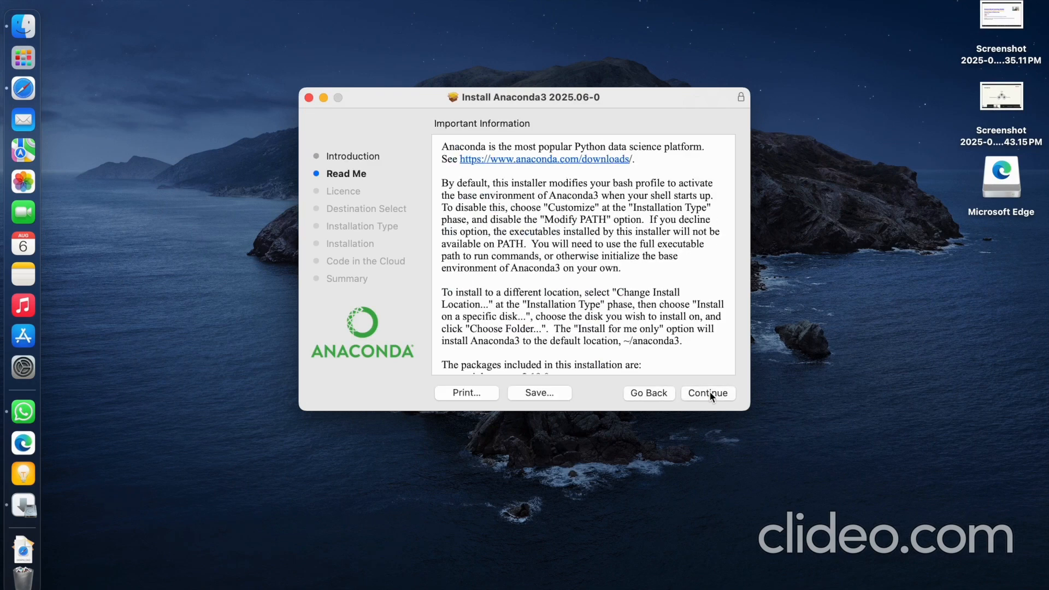
Step: Examine the Read Me's installation notes and its list of included packages
scroll(600, 313, down, 15)
scroll(600, 313, down, 5)
scroll(600, 313, up, 15)
scroll(599, 313, down, 5)
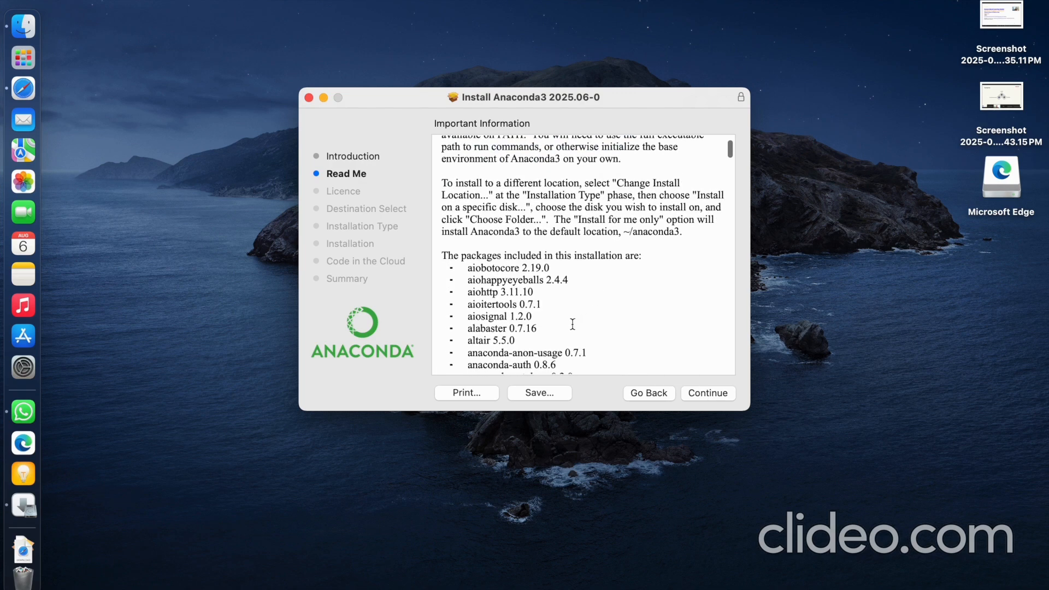
scroll(573, 325, down, 3)
scroll(572, 325, down, 3)
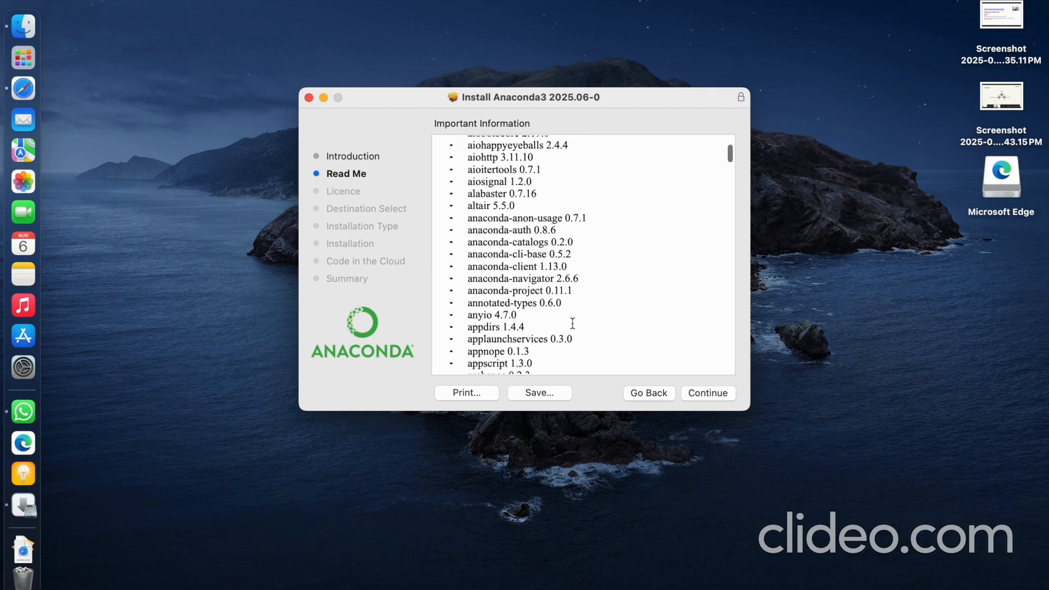
scroll(524, 282, down, 20)
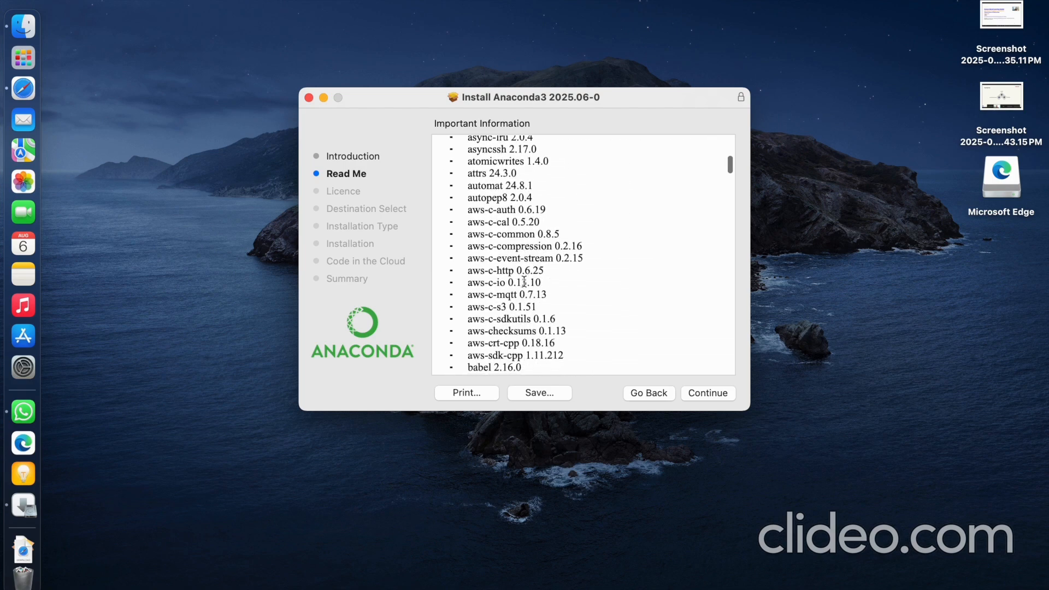
scroll(524, 282, down, 15)
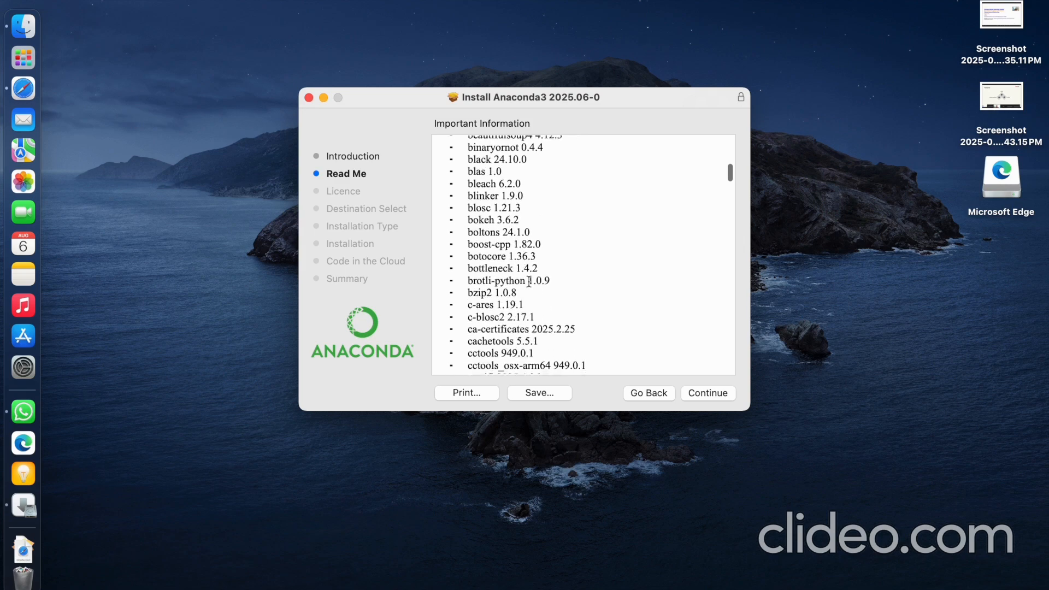
Step: Continue past the Read Me, agree to the software licence, and allow Installer to access the Downloads folder
click(709, 393)
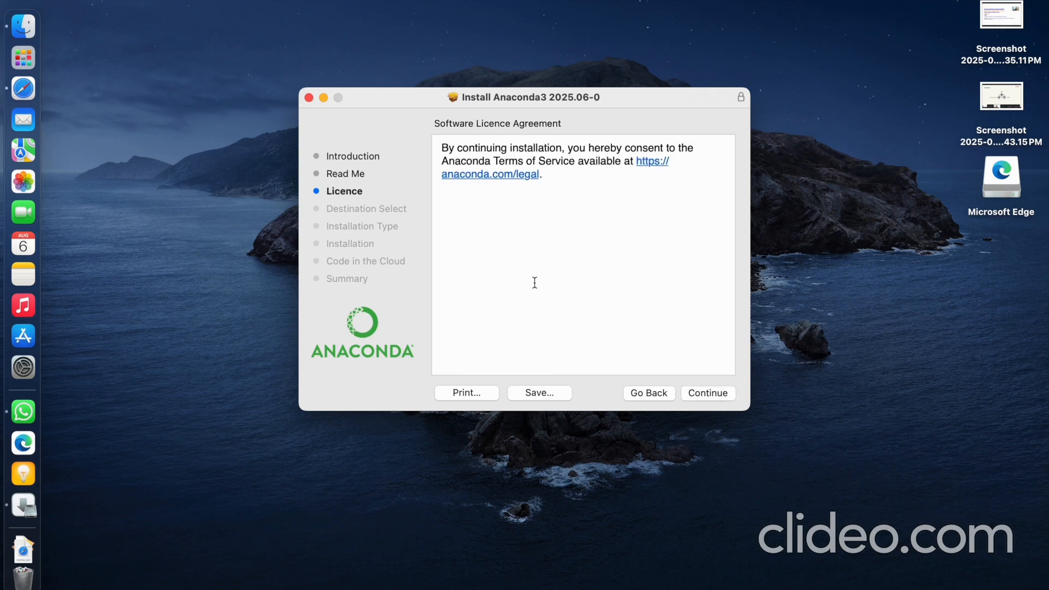
click(703, 395)
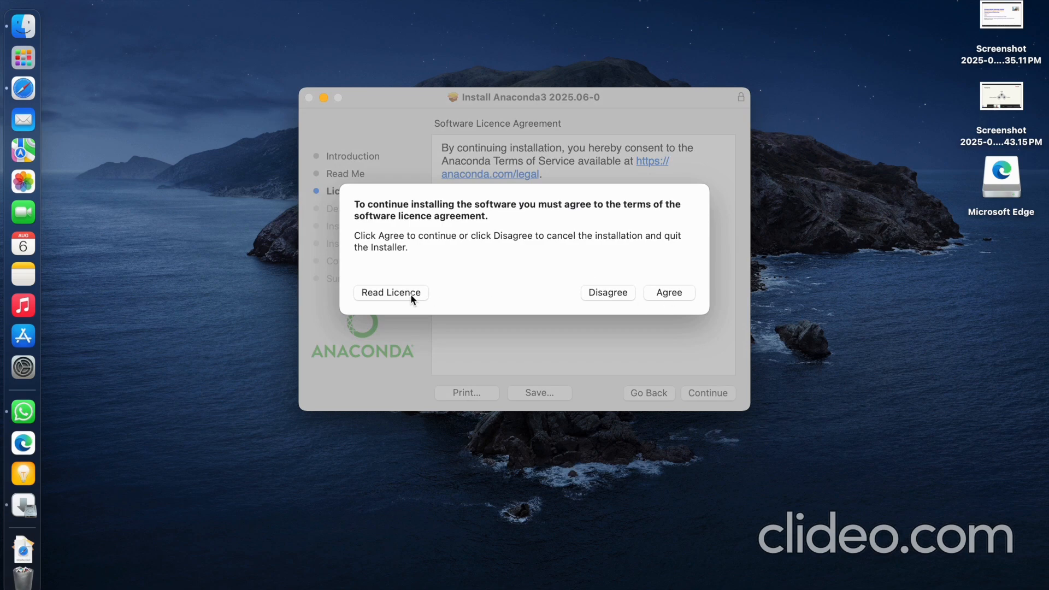
click(666, 294)
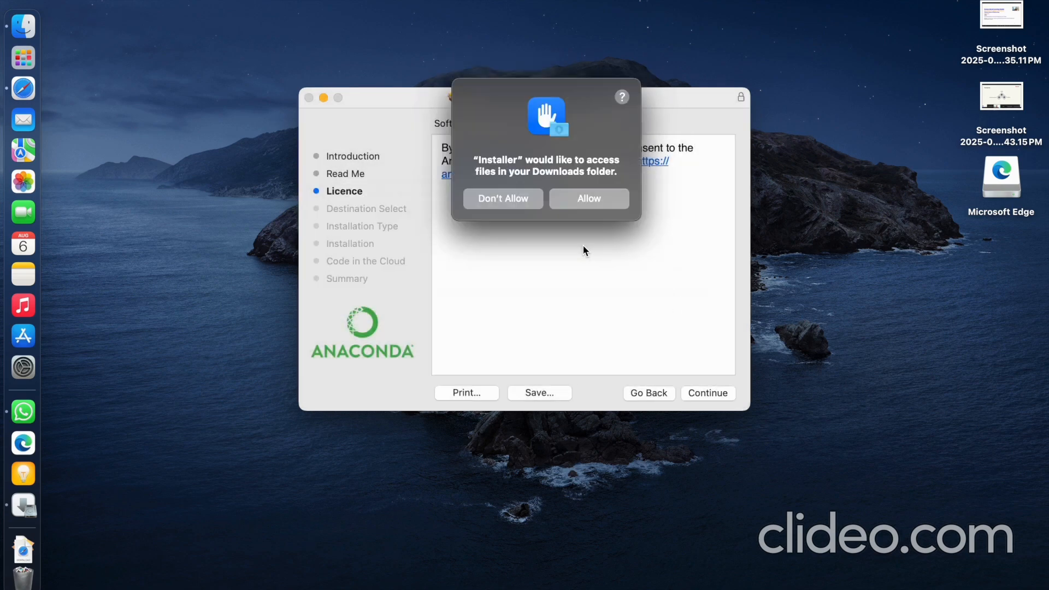
click(611, 205)
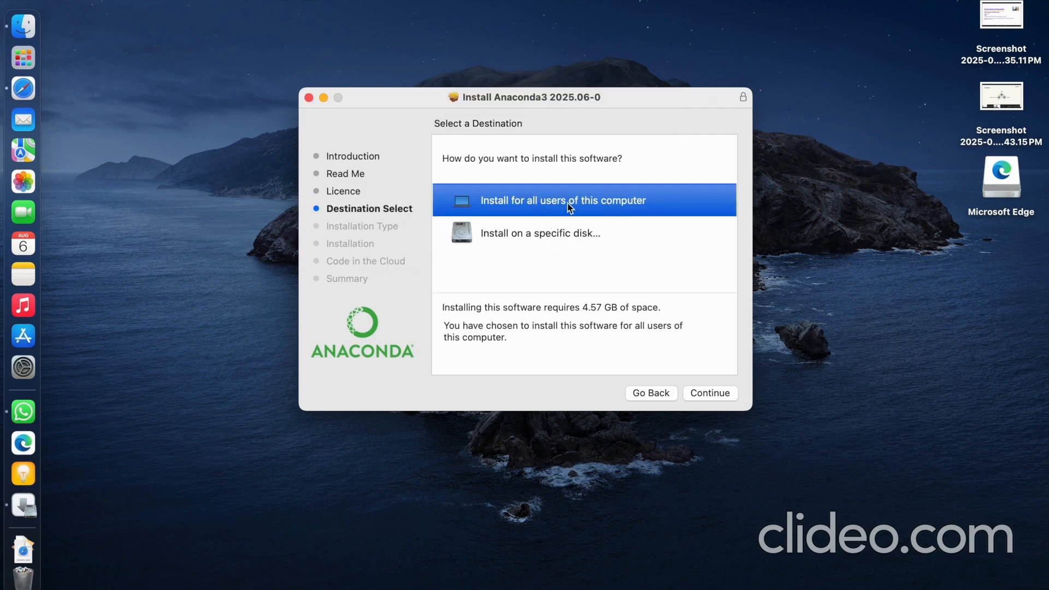
Step: Check the specific-disk choices, and confirm installing for all users of this computer as the destination
click(503, 235)
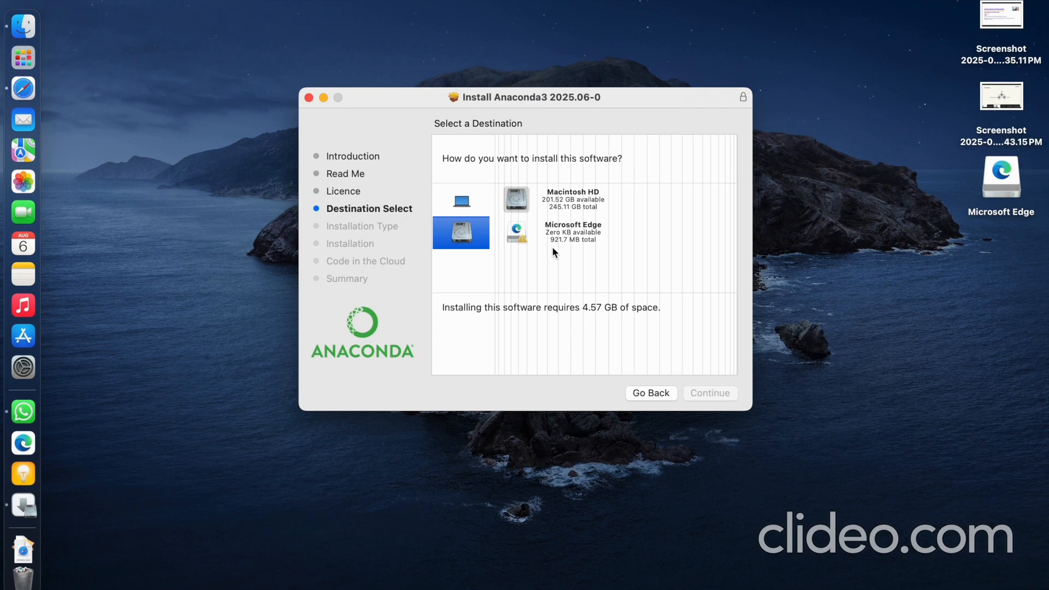
click(473, 203)
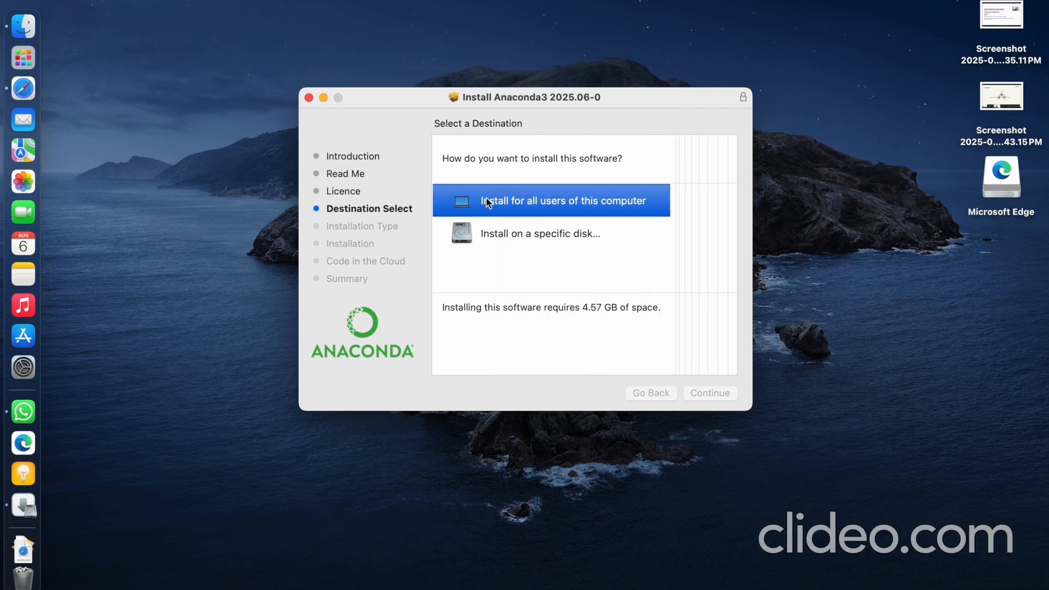
click(709, 392)
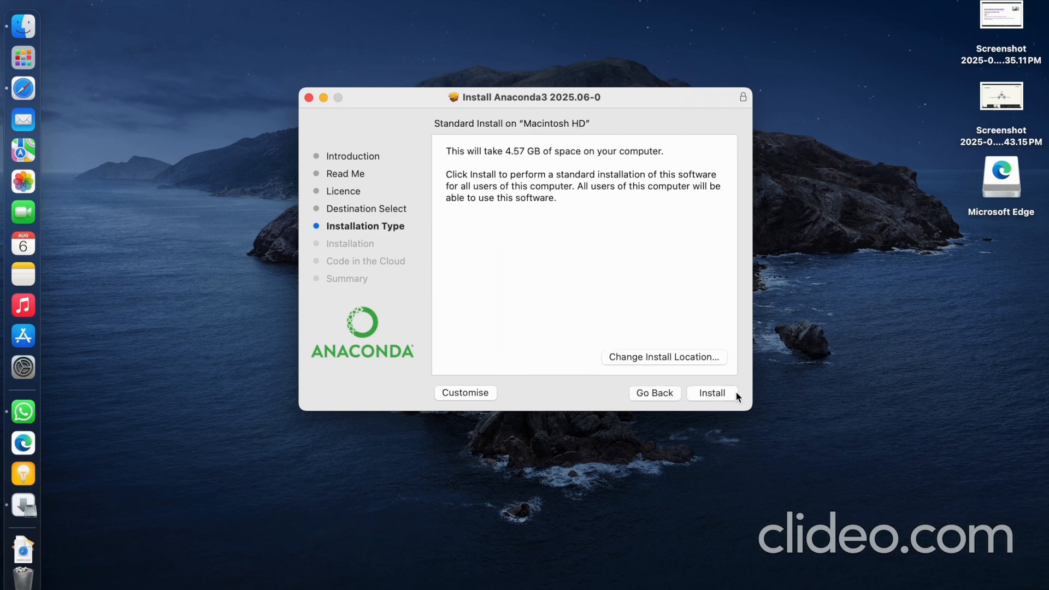
Step: Start the standard installation on Macintosh HD and authorize it by entering the account password
click(717, 393)
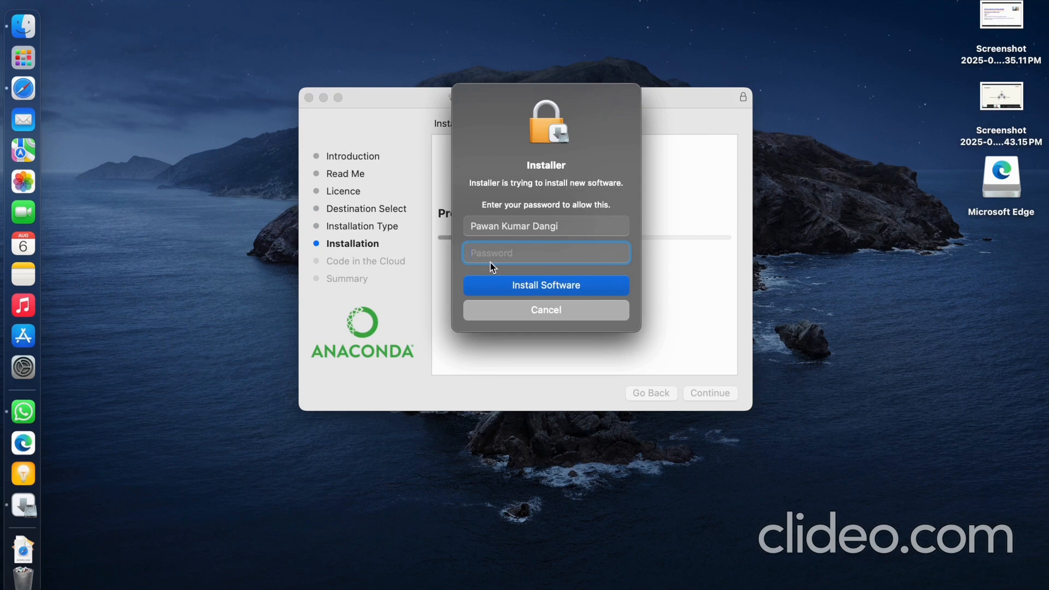
text(*************)
click(537, 289)
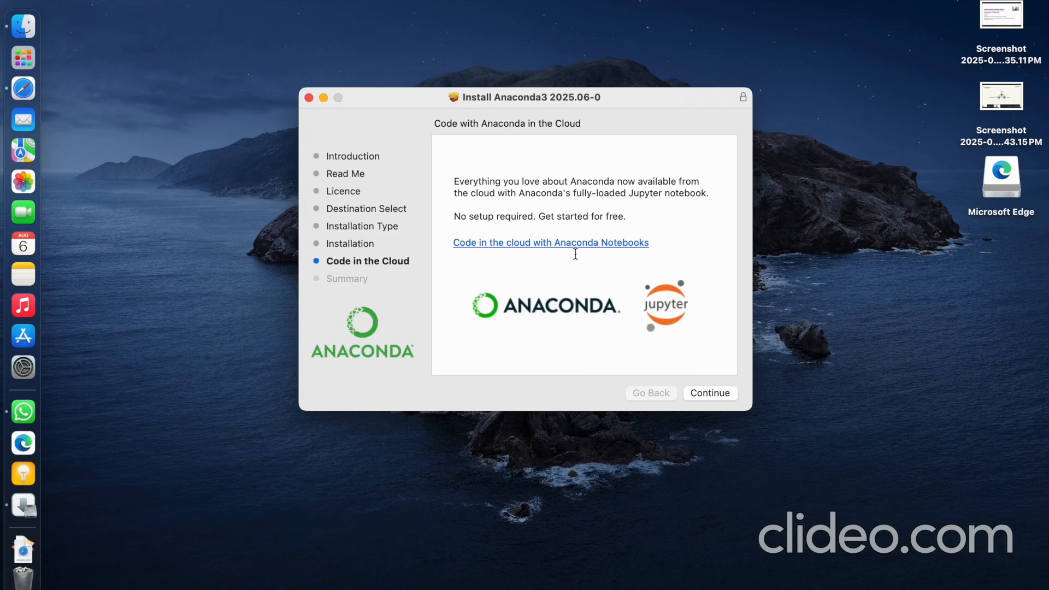
Step: Continue past the cloud notebooks page, close the finished installer, and move the installer package to the Bin
click(702, 394)
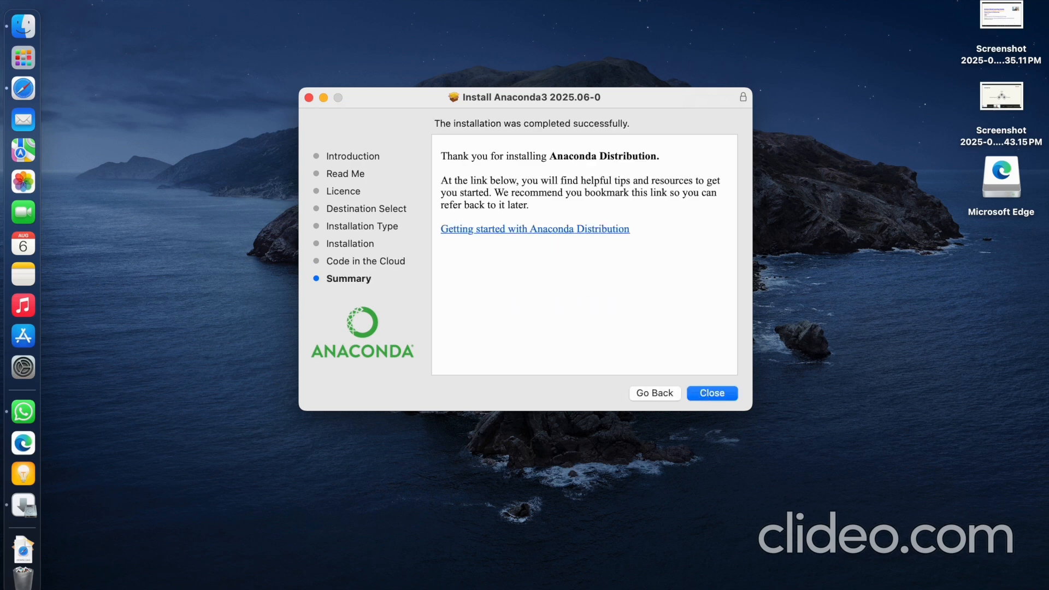
click(660, 1)
click(769, 264)
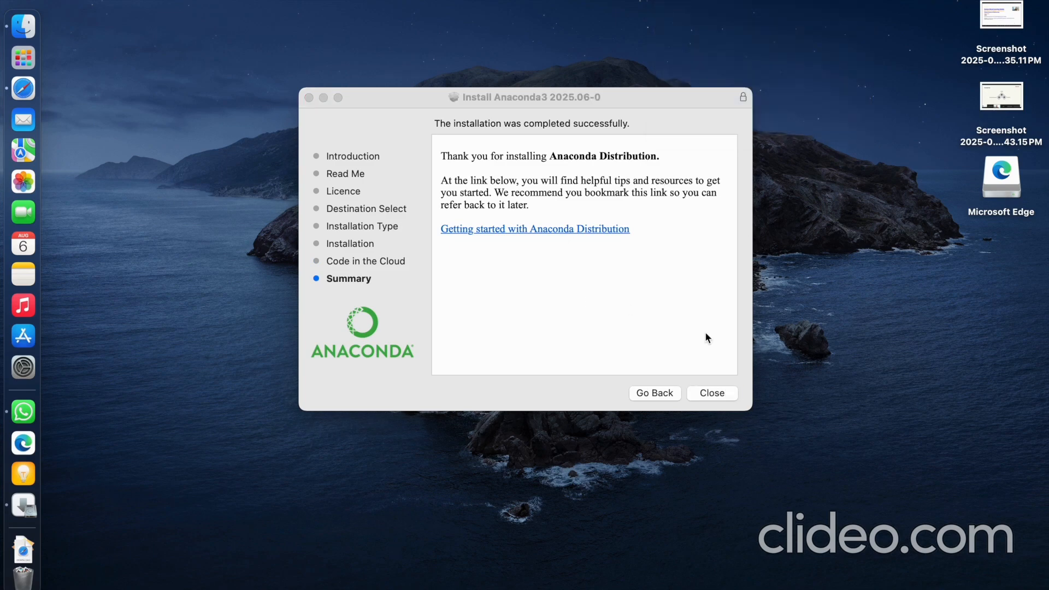
click(711, 393)
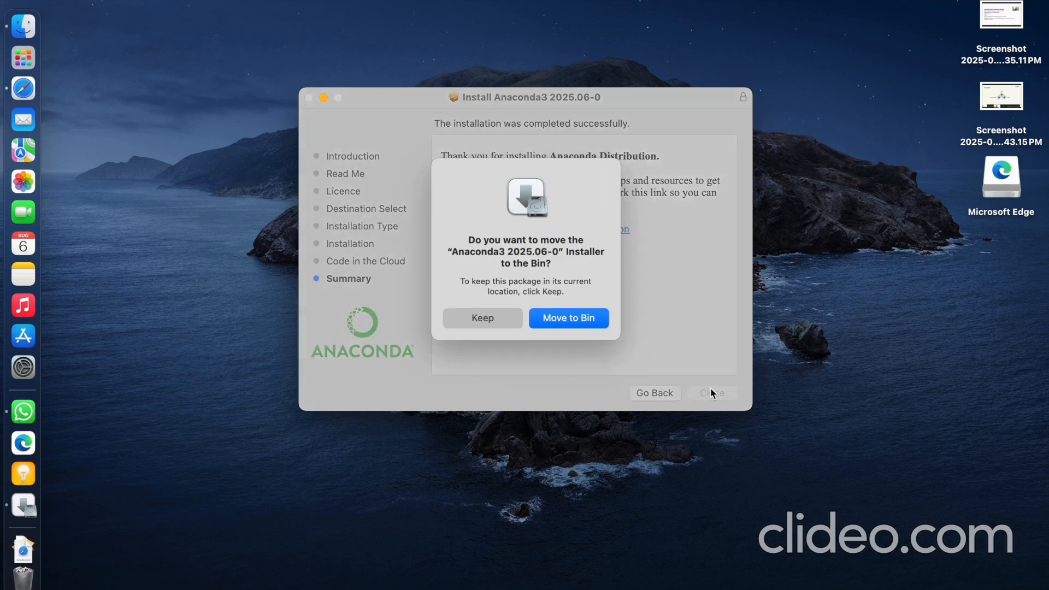
click(569, 318)
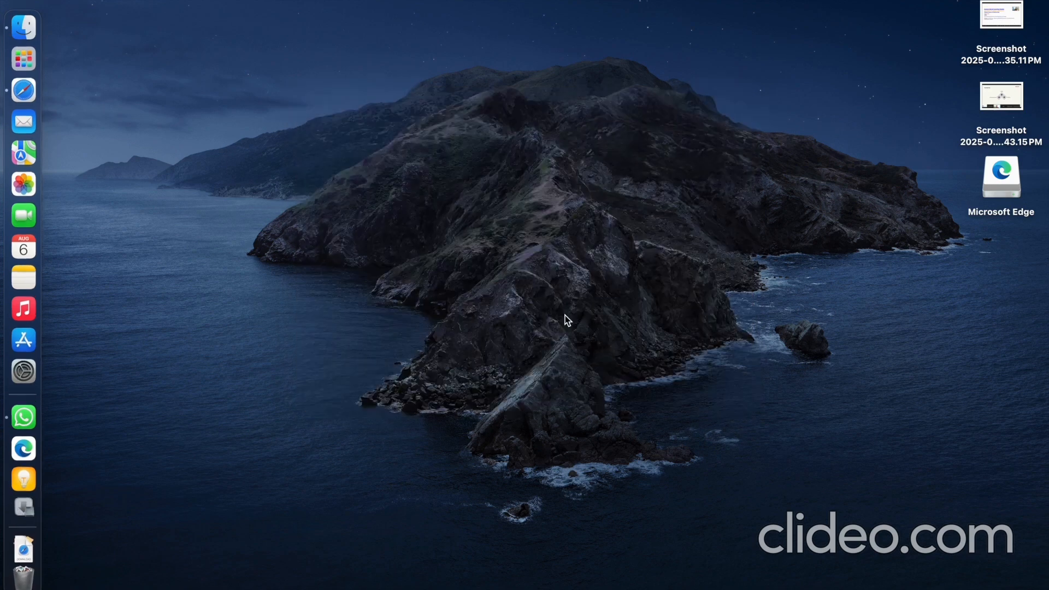
Step: Open Anaconda-Navigator from the installed apps and dismiss its AI Coding Help sign-in prompt
click(25, 61)
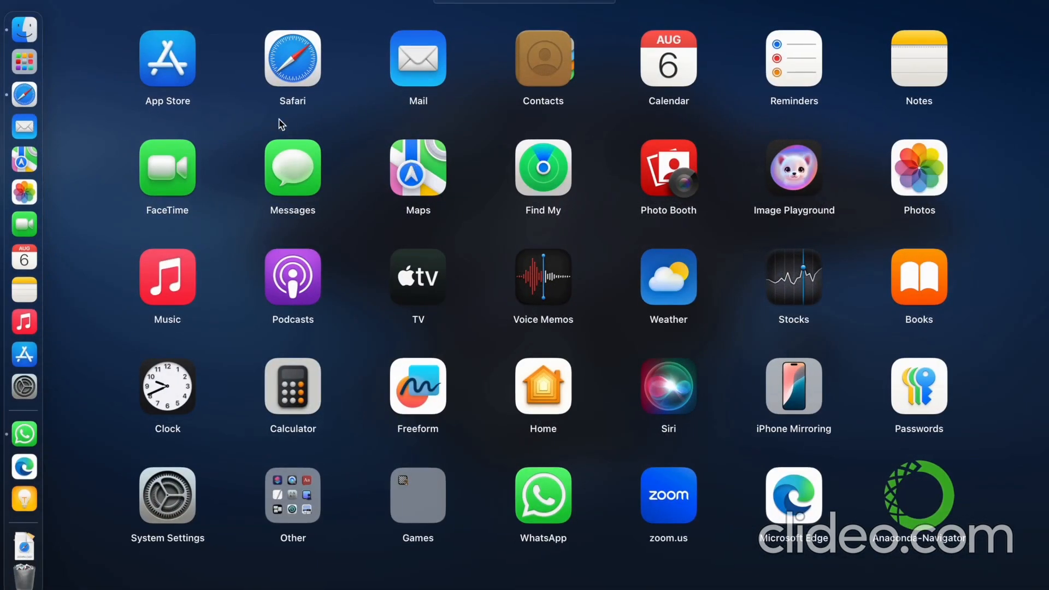
click(55, 63)
click(57, 64)
click(923, 509)
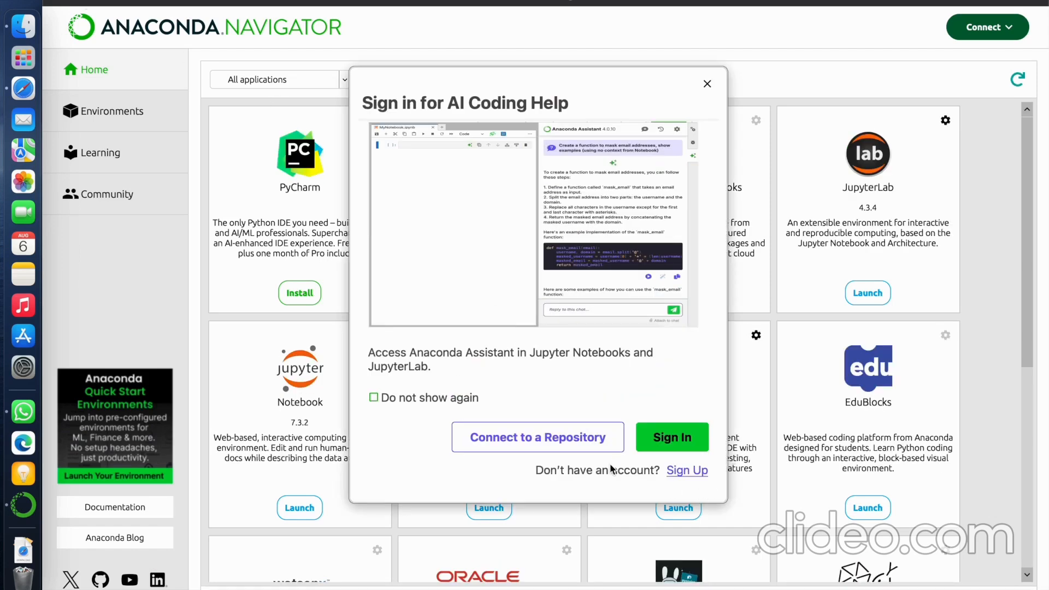
click(707, 85)
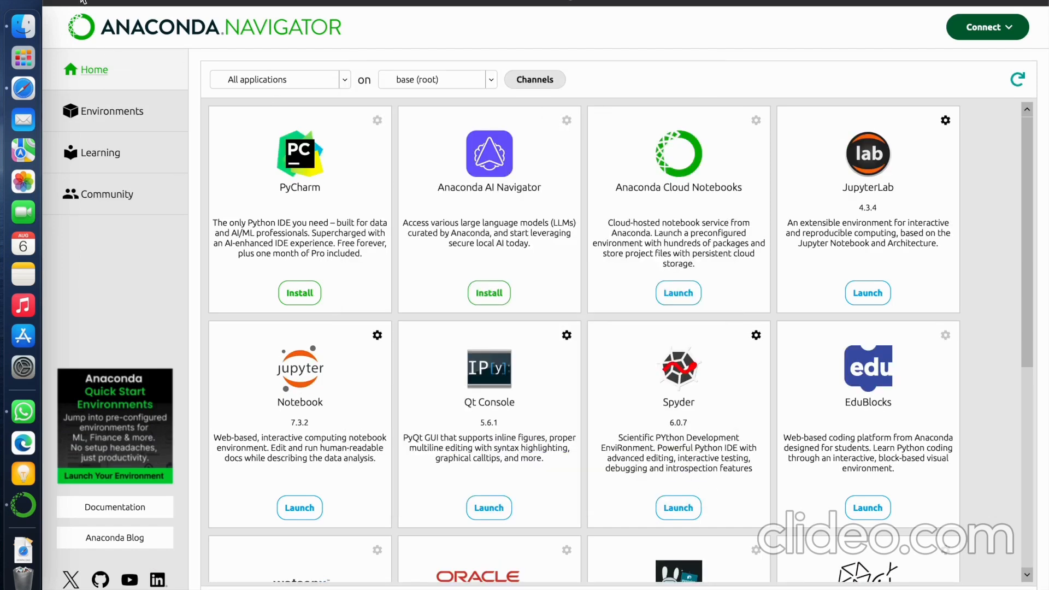
Step: Look through the available applications and launch Jupyter Notebook in the base (root) environment
scroll(342, 322, down, 6)
scroll(336, 322, up, 6)
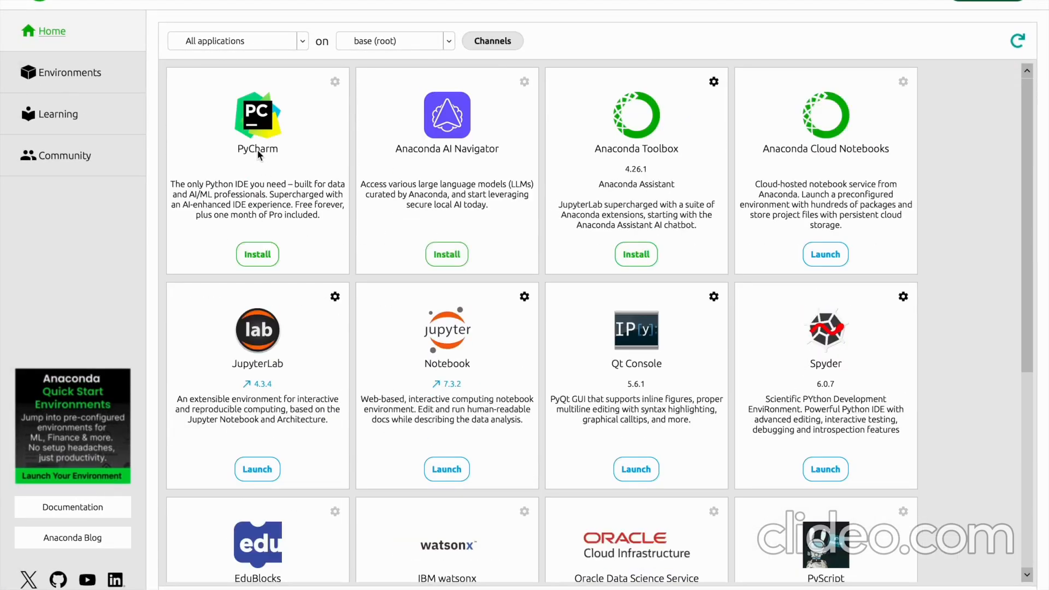
scroll(330, 350, down, 2)
scroll(330, 350, up, 2)
scroll(330, 349, down, 6)
scroll(343, 348, up, 6)
click(446, 469)
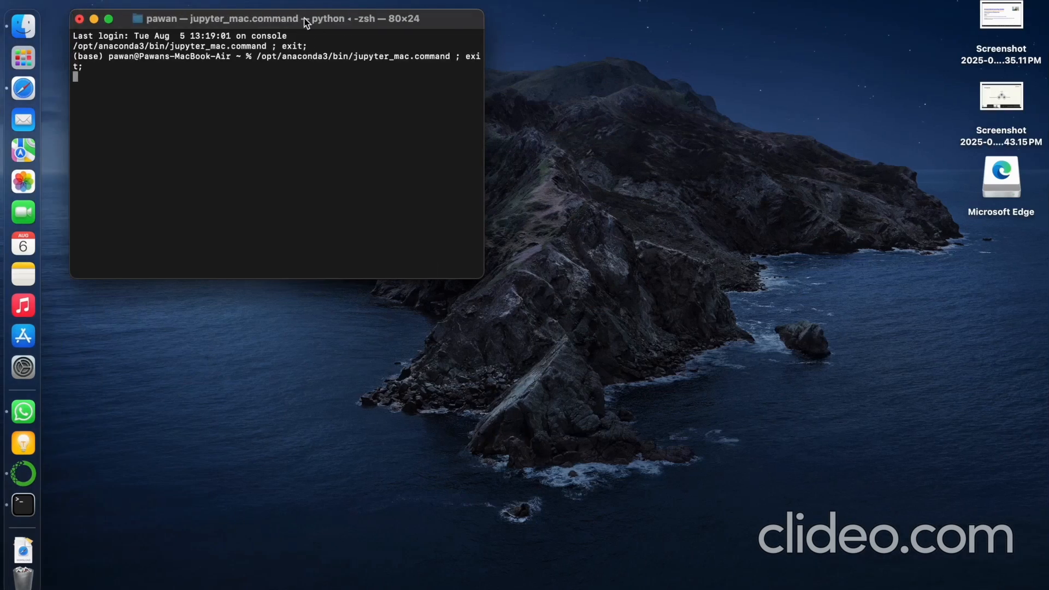
mouse_move(108, 18)
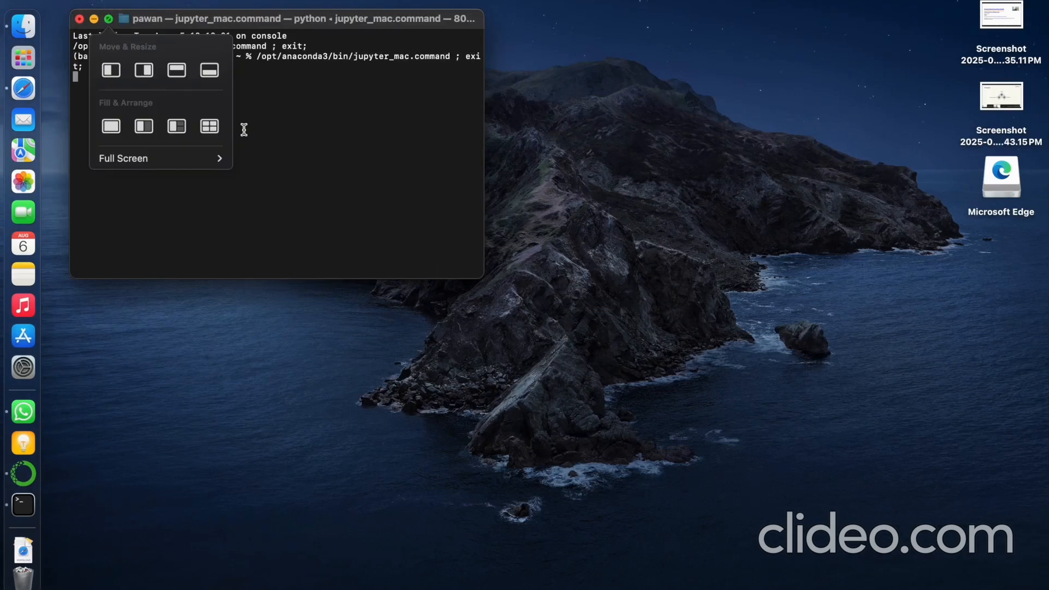
Step: Expand the browser window showing the Jupyter Home page to full screen
click(108, 19)
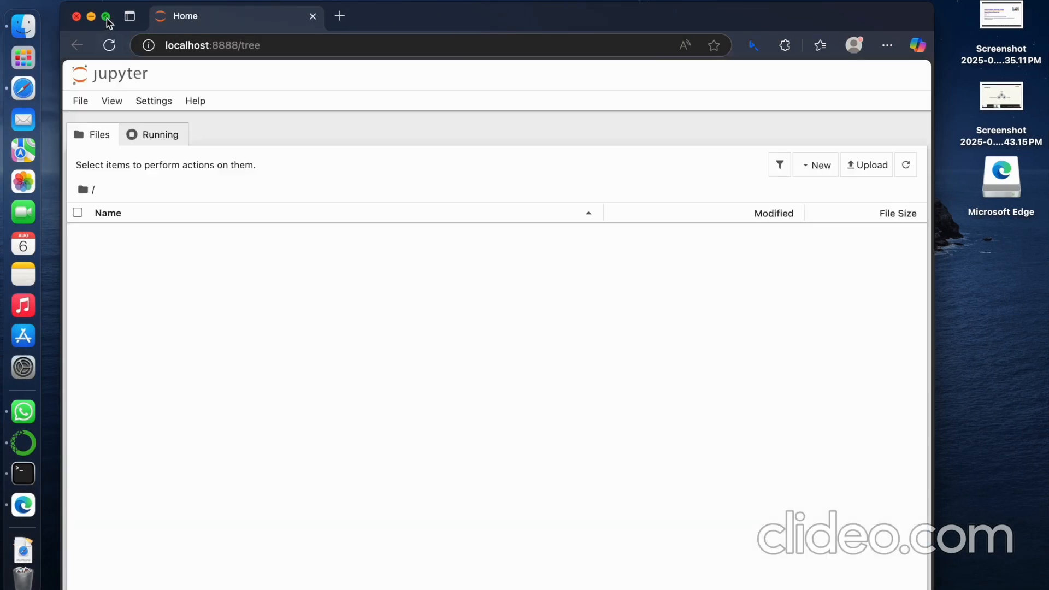
click(107, 18)
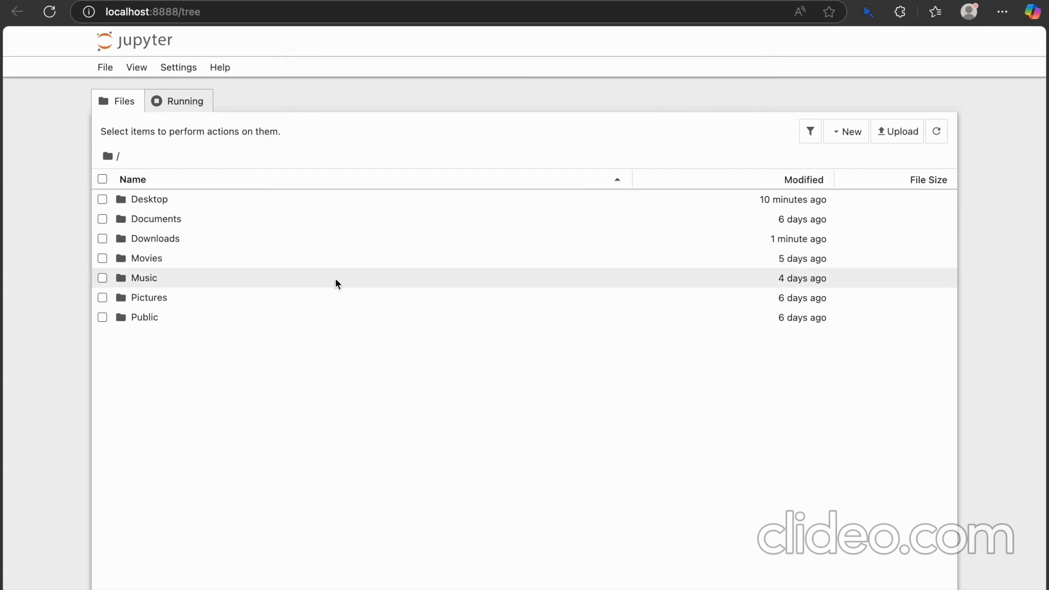
Step: Create a new folder named python in the Jupyter root directory and open it
right_click(337, 372)
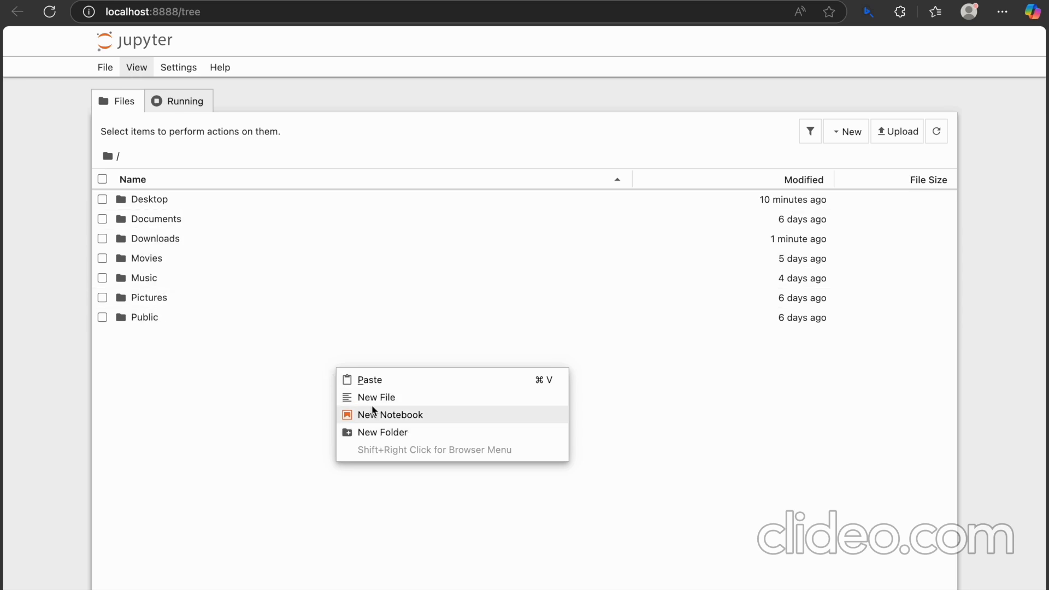
click(376, 434)
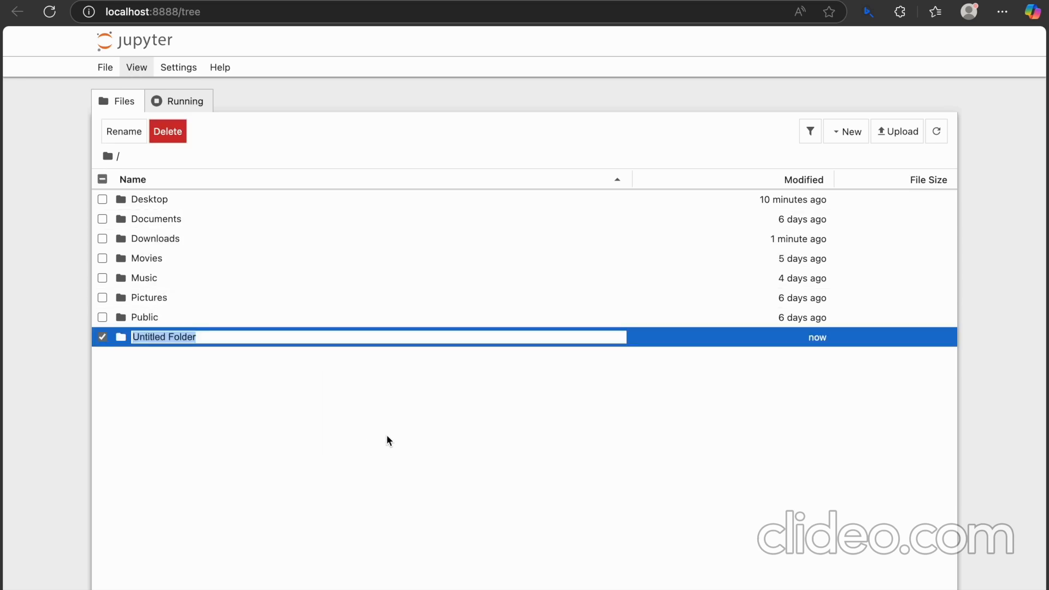
text(python)
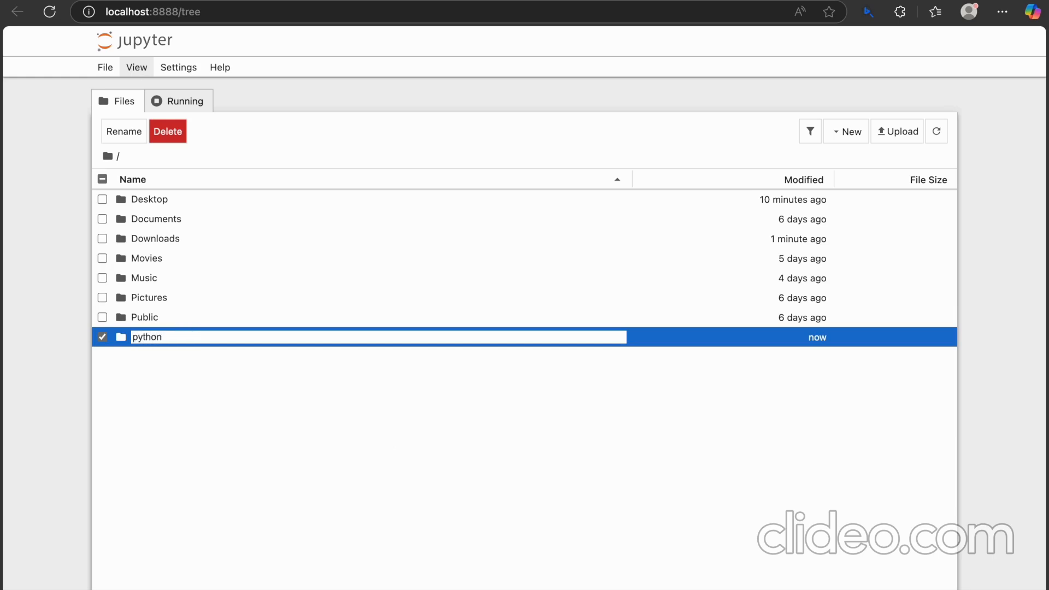
key(Return)
double_click(358, 337)
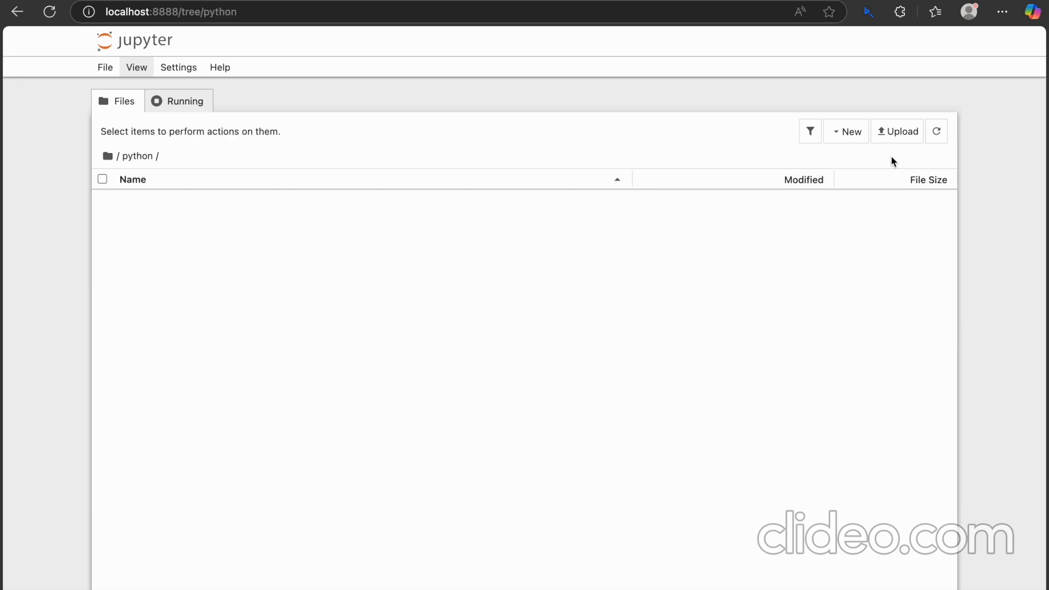